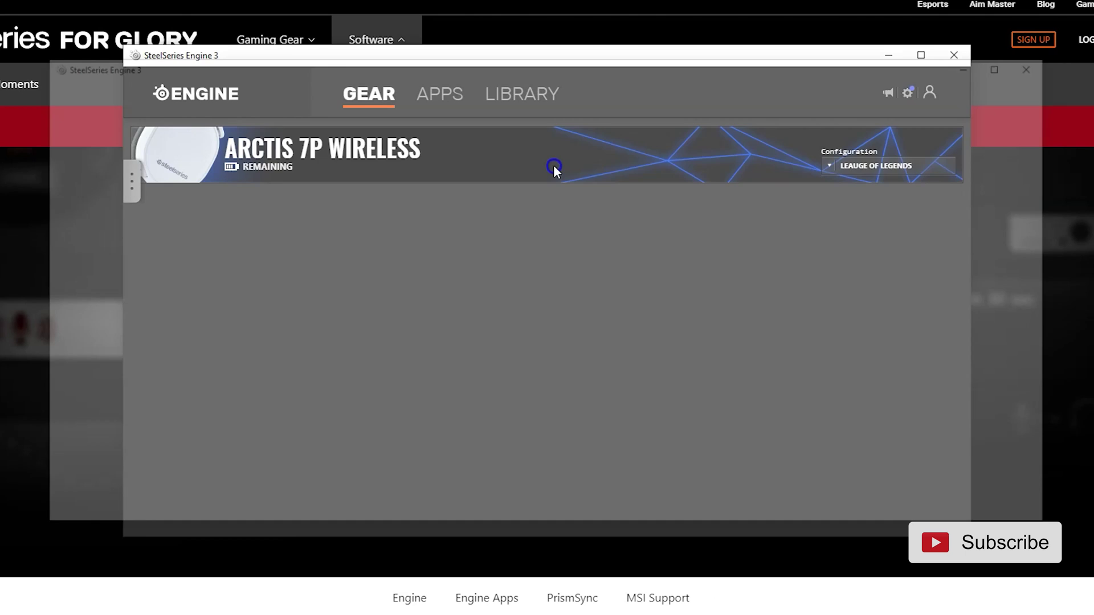
Step: Open the Arctis 7P Wireless settings for the LEAUGE OF LEGENDS configuration
left_click(554, 203)
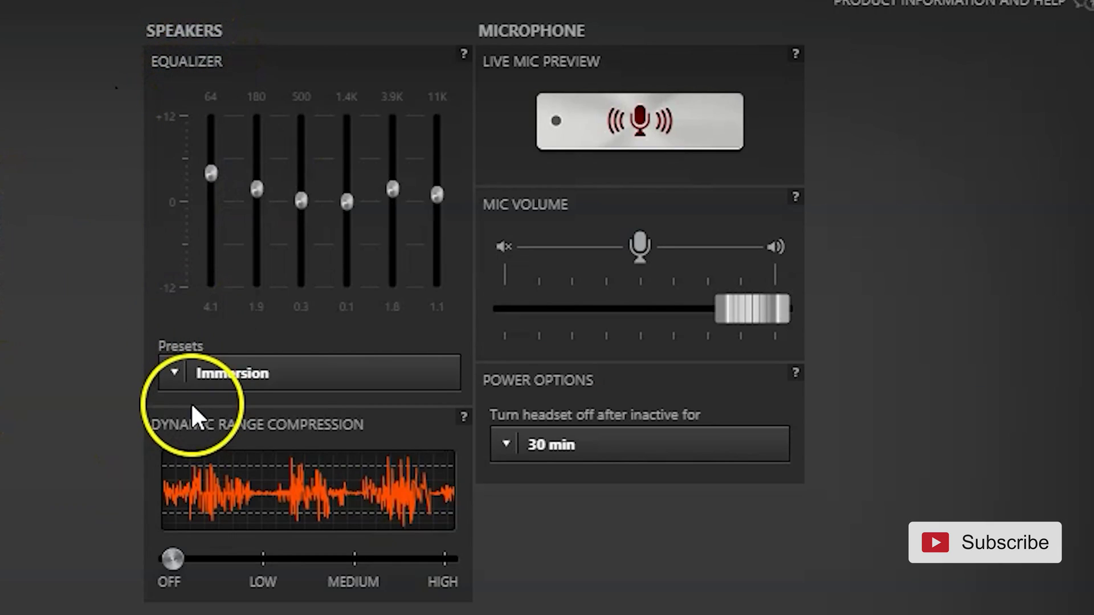
Step: Keep Immersion as the equalizer preset in the Presets list
left_click(176, 376)
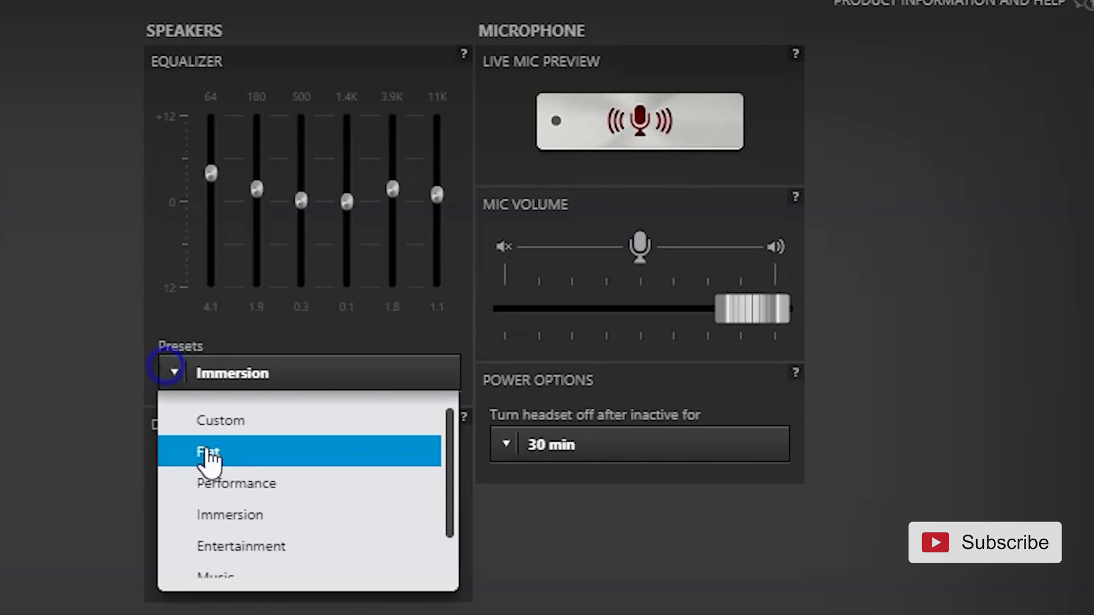
scroll(279, 529, "down", 1)
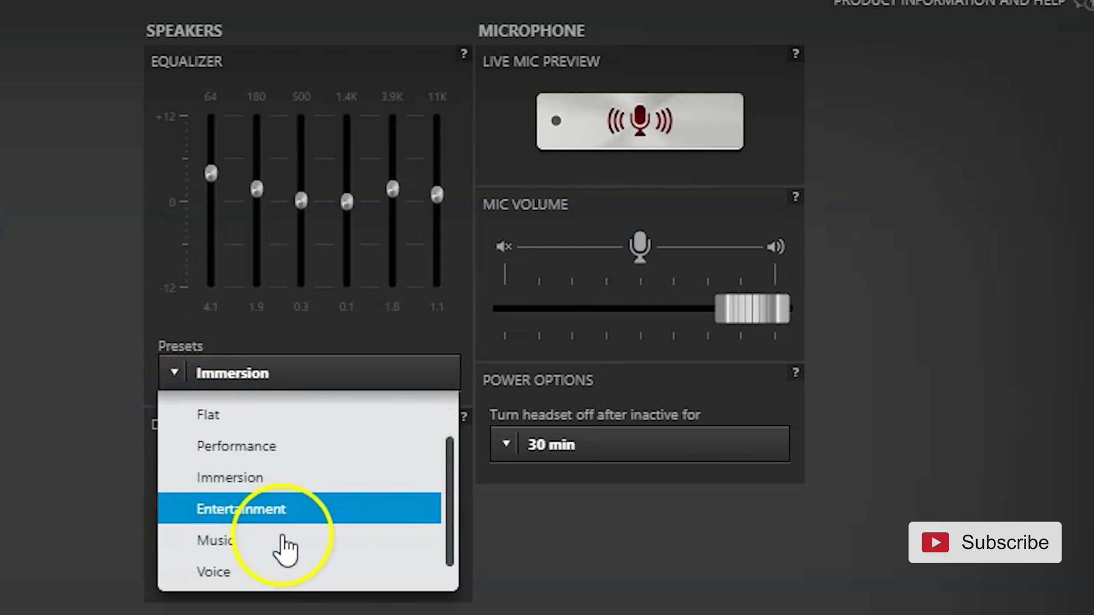
left_click(253, 472)
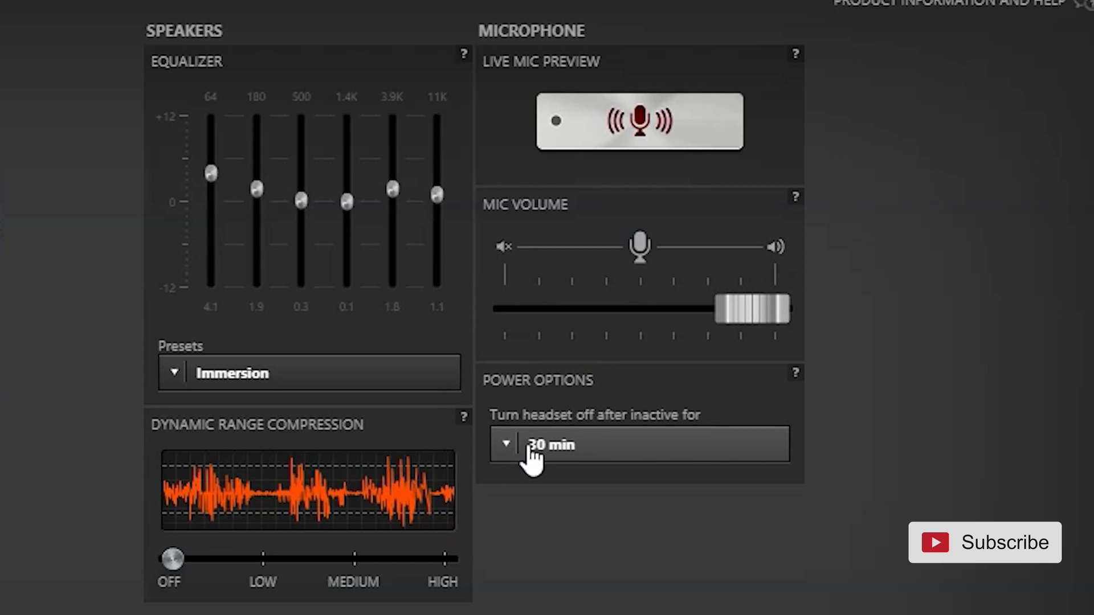
left_click(250, 90)
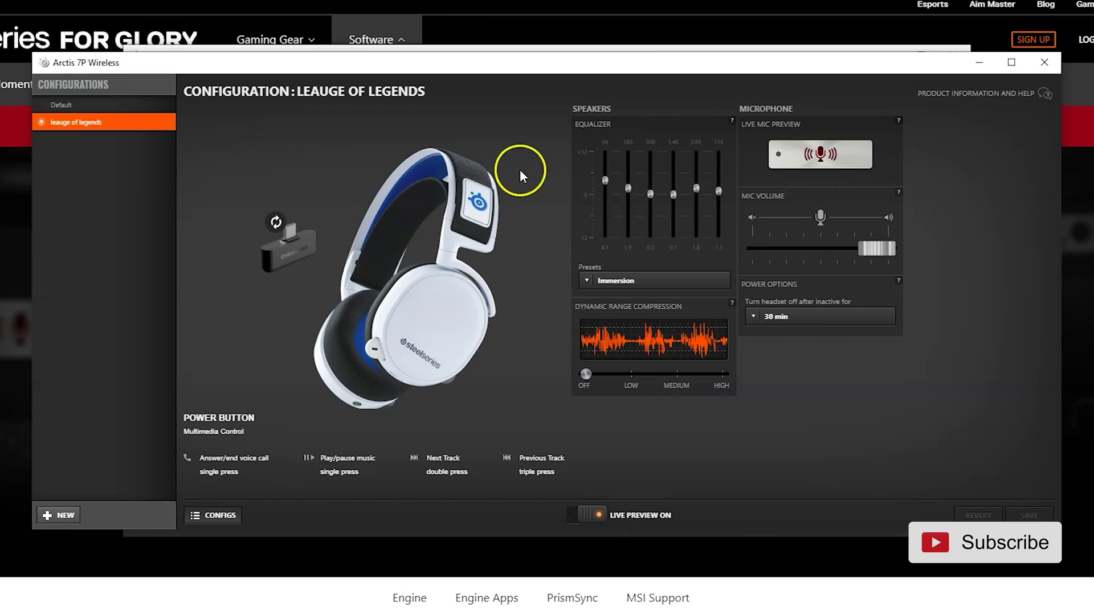
left_click(671, 183)
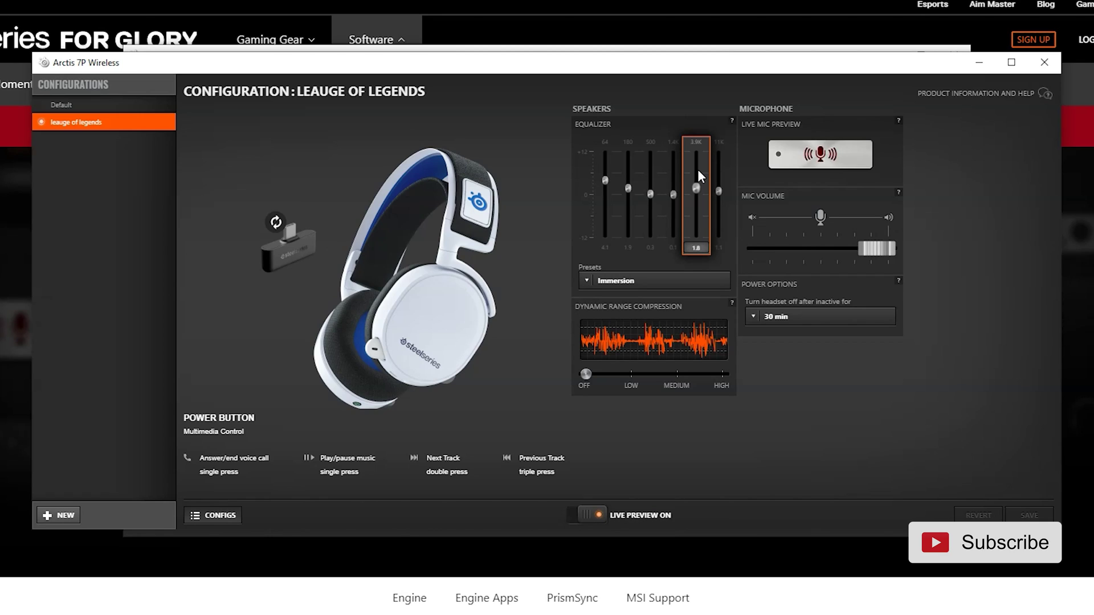
mouse_move(698, 170)
left_mouse_down()
mouse_move(702, 131)
mouse_move(689, 167)
left_mouse_up()
left_click_drag(689, 165, 696, 189)
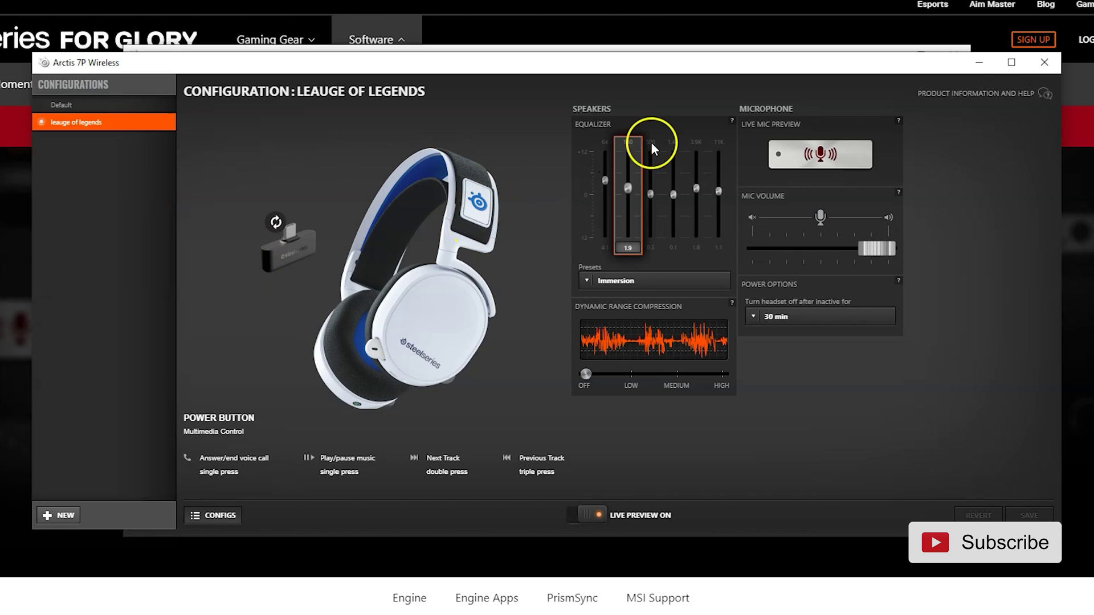
Step: Create and save a new configuration named 'dsfds' using the Performance equalizer preset
left_click(58, 516)
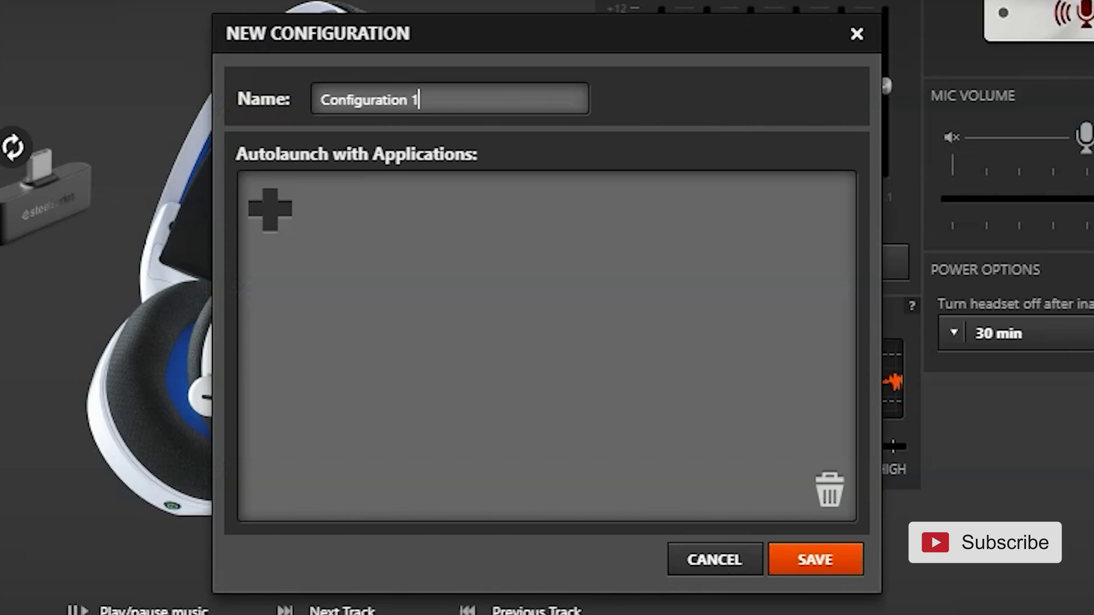
left_click_drag(520, 107, 305, 117)
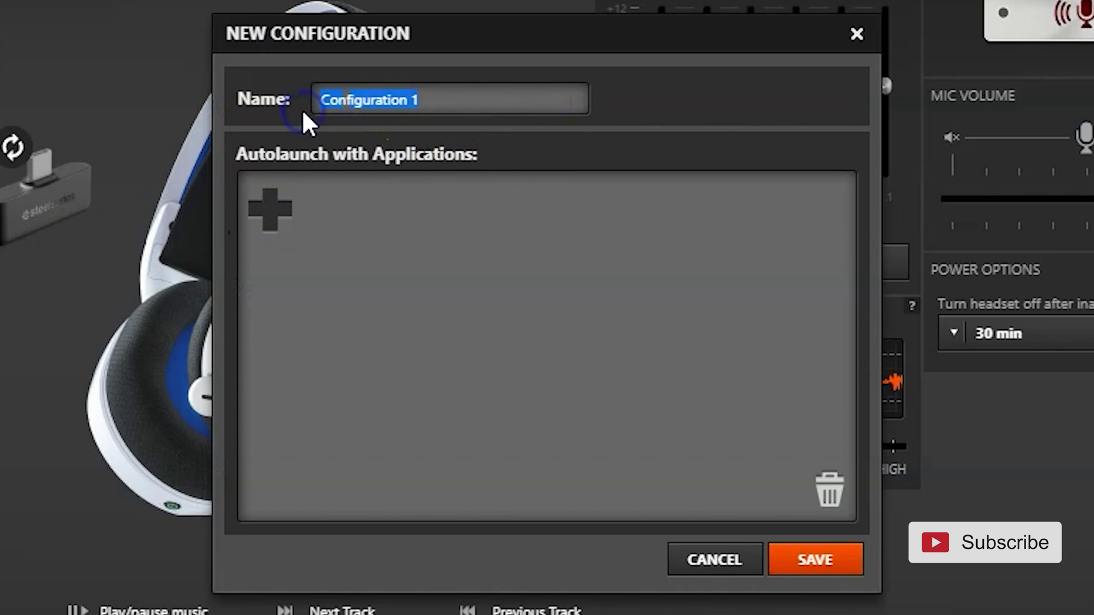
type("dsfds")
left_click(805, 553)
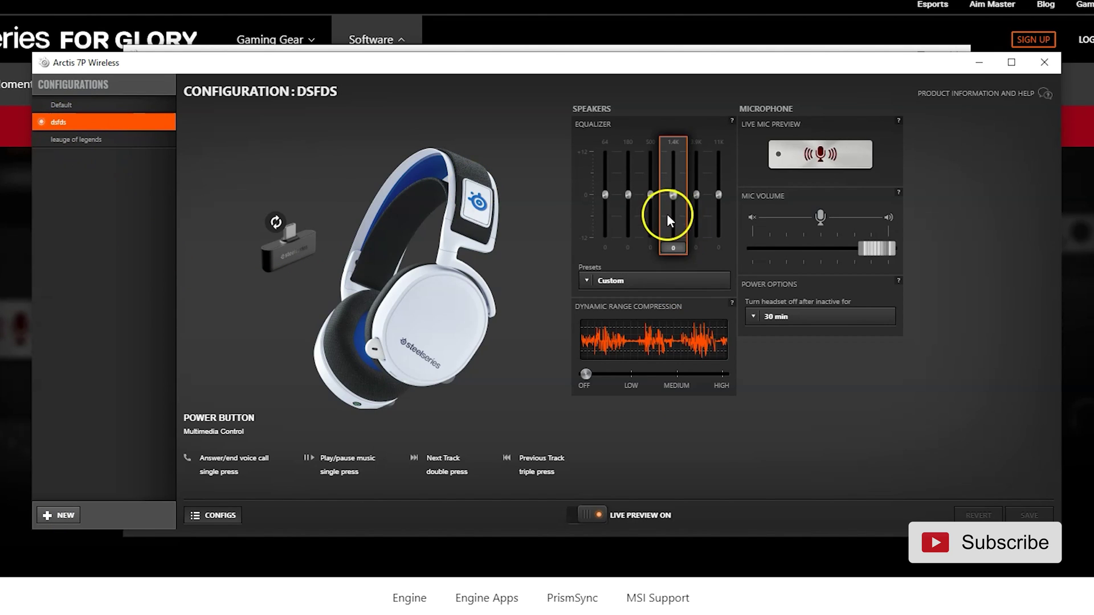
left_click(587, 280)
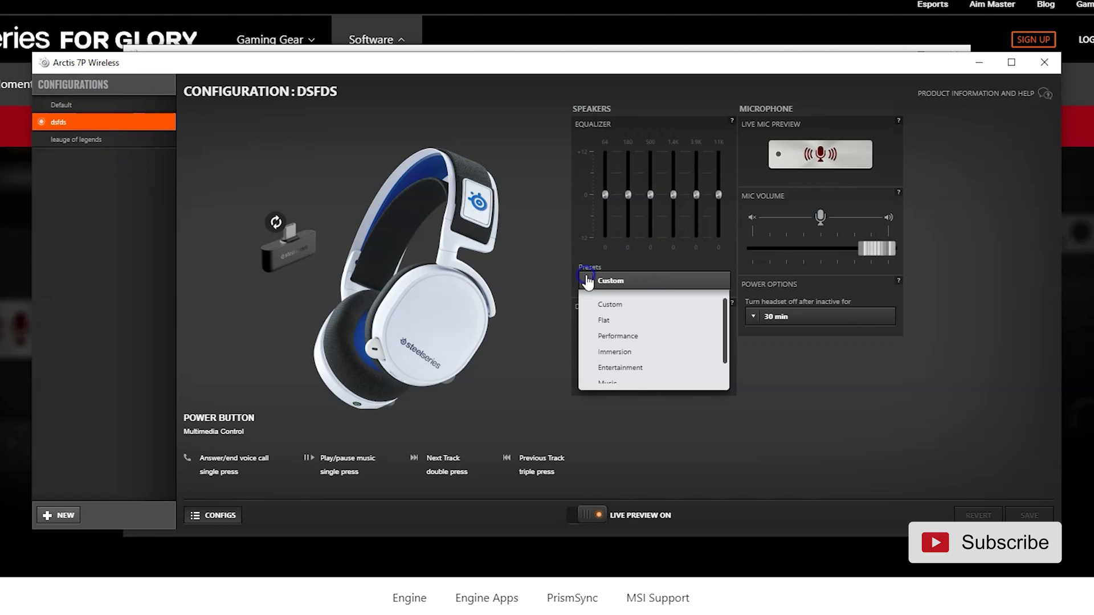
left_click(633, 337)
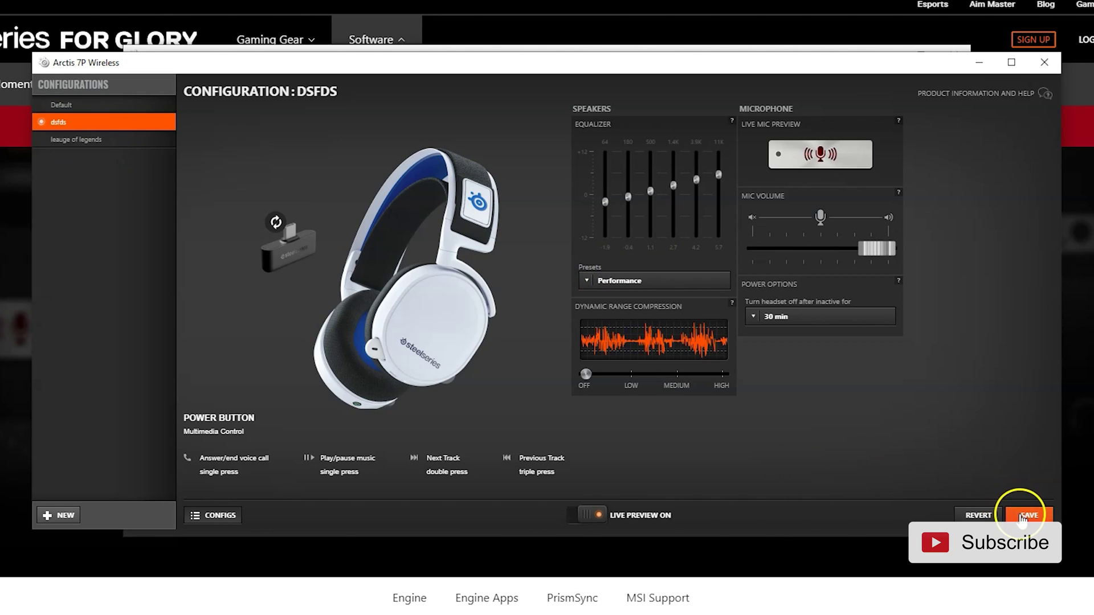
Step: Close the settings window and switch the headset to the leauge of legends configuration
left_click(1044, 63)
left_click(822, 172)
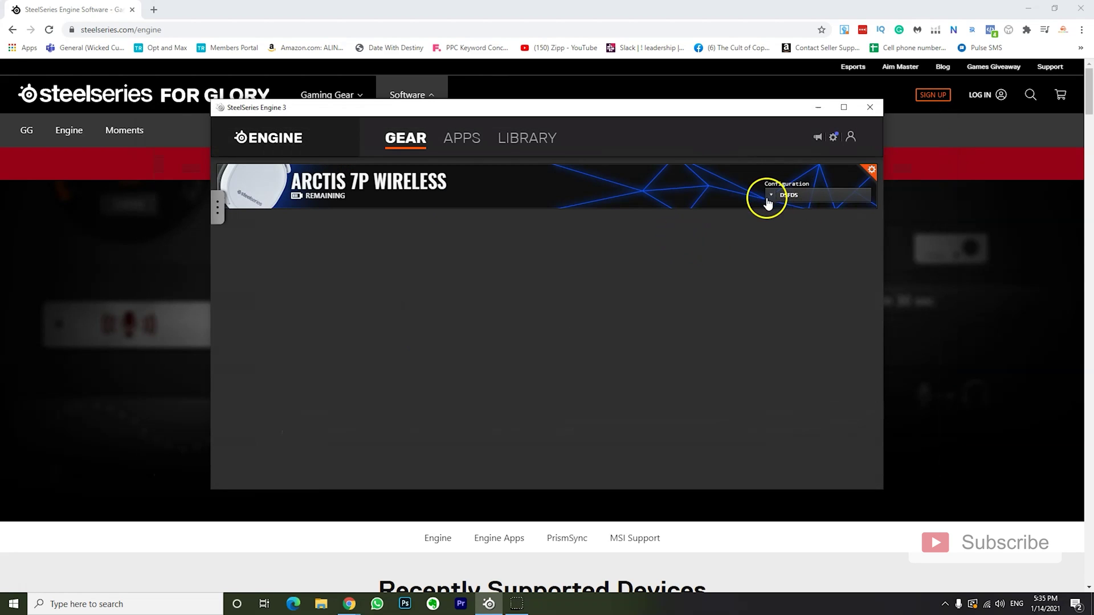
left_click(788, 237)
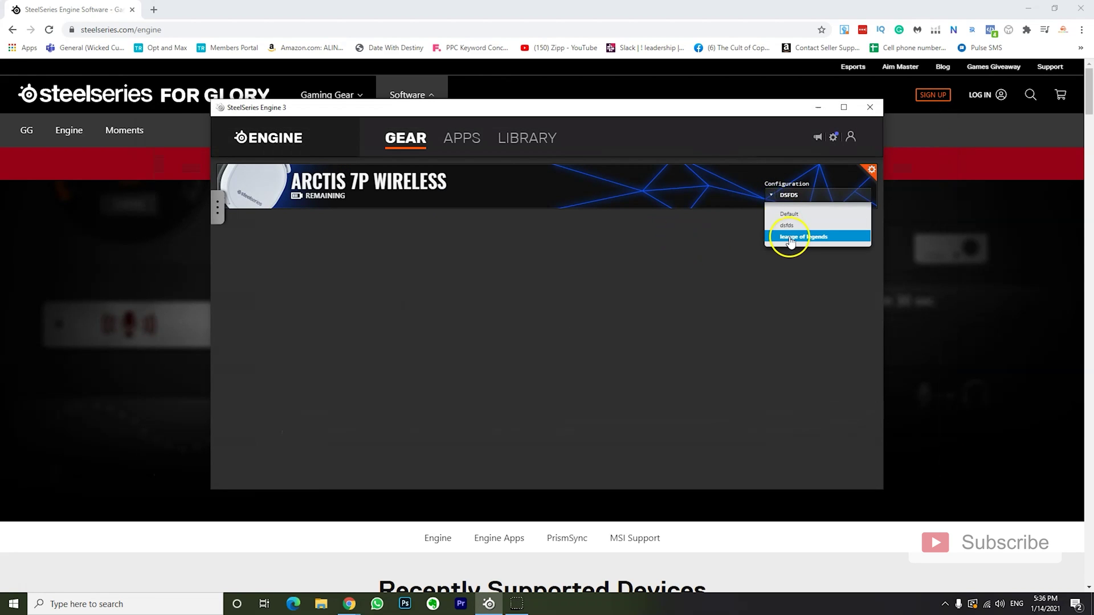
left_click(790, 343)
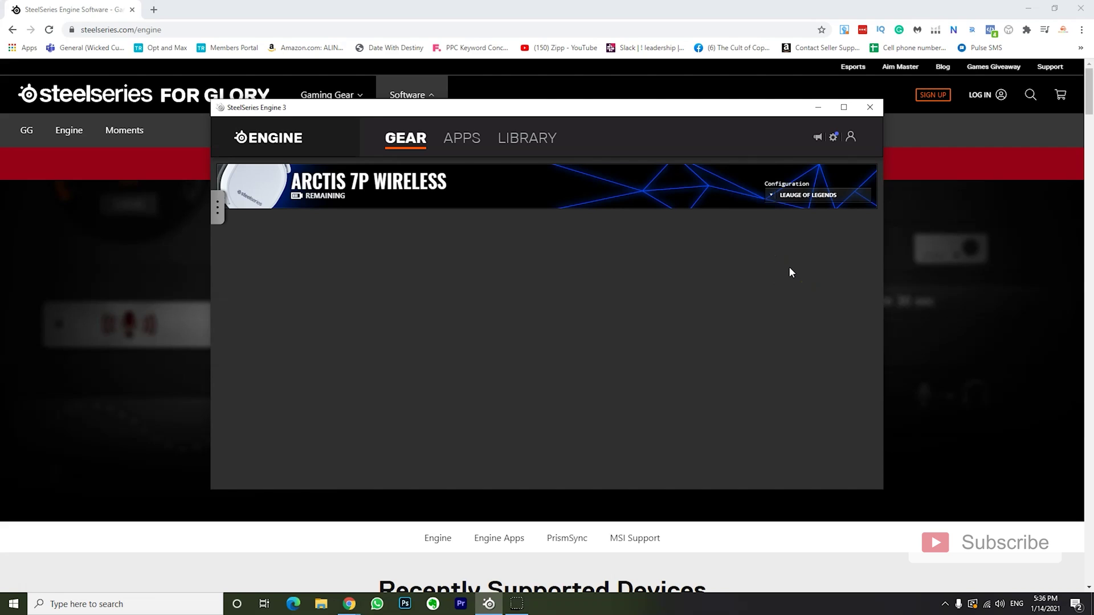
left_click(724, 256)
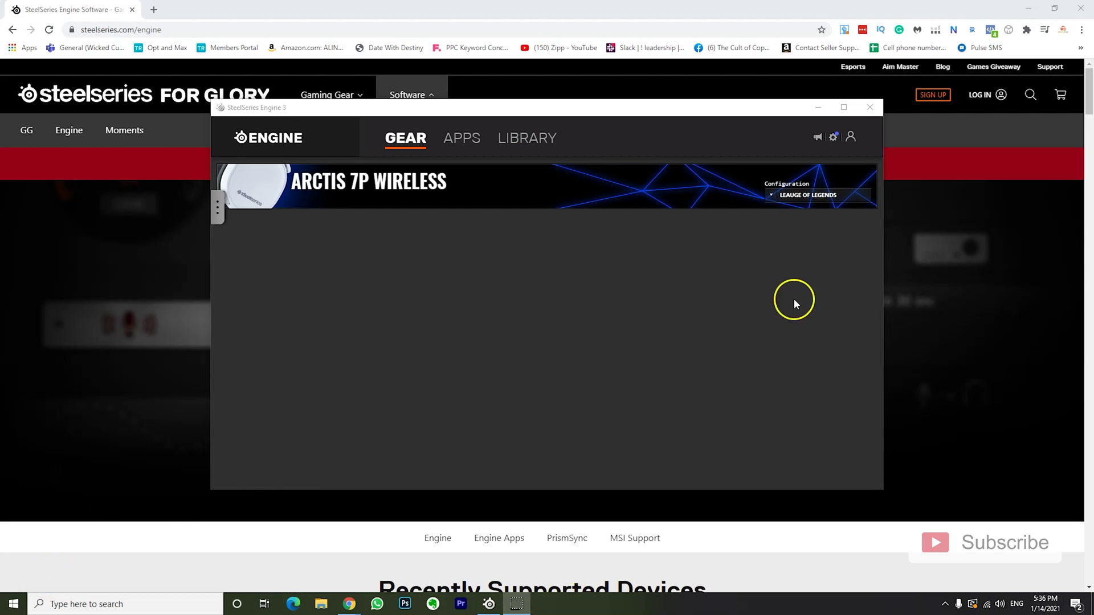
Step: Close the headset window and choose Pair Device from the headset's gear menu
mouse_move(860, 196)
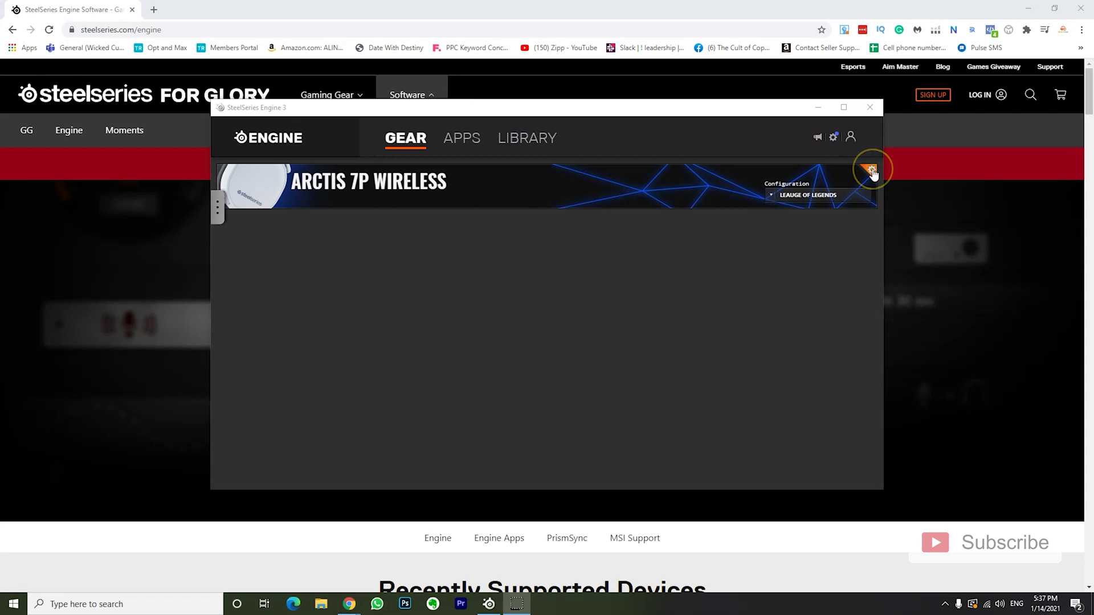
left_click(871, 171)
left_click(843, 189)
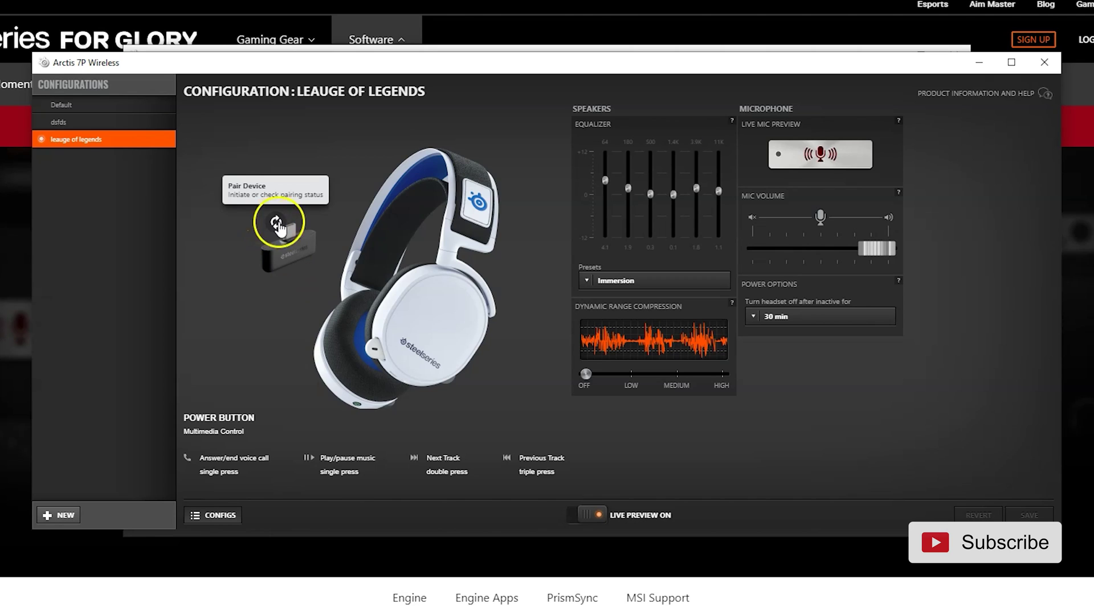
left_click(1043, 63)
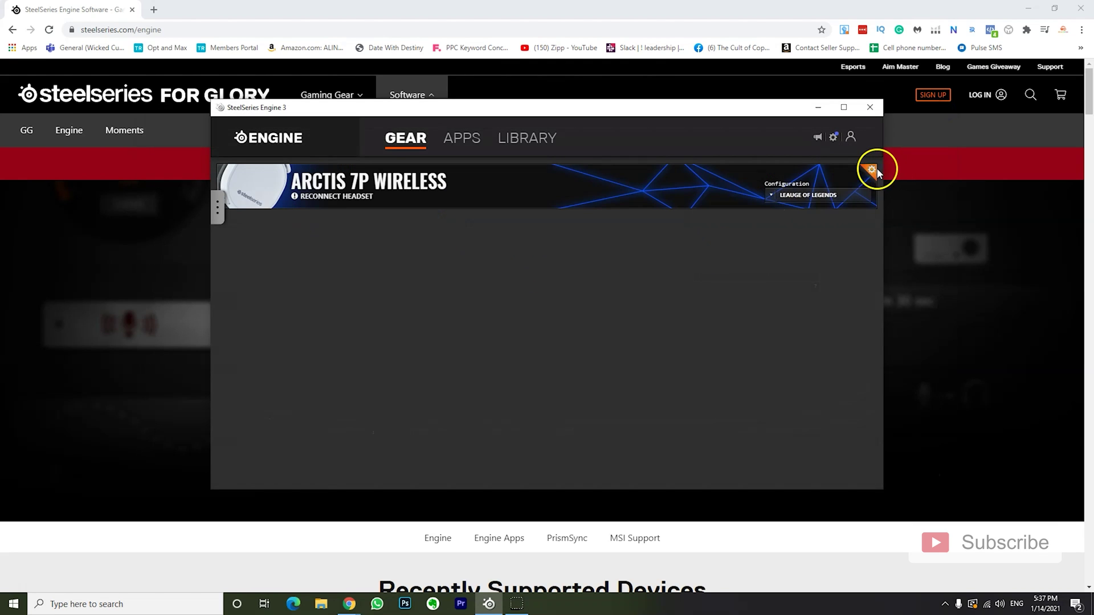
left_click(872, 169)
left_click(849, 201)
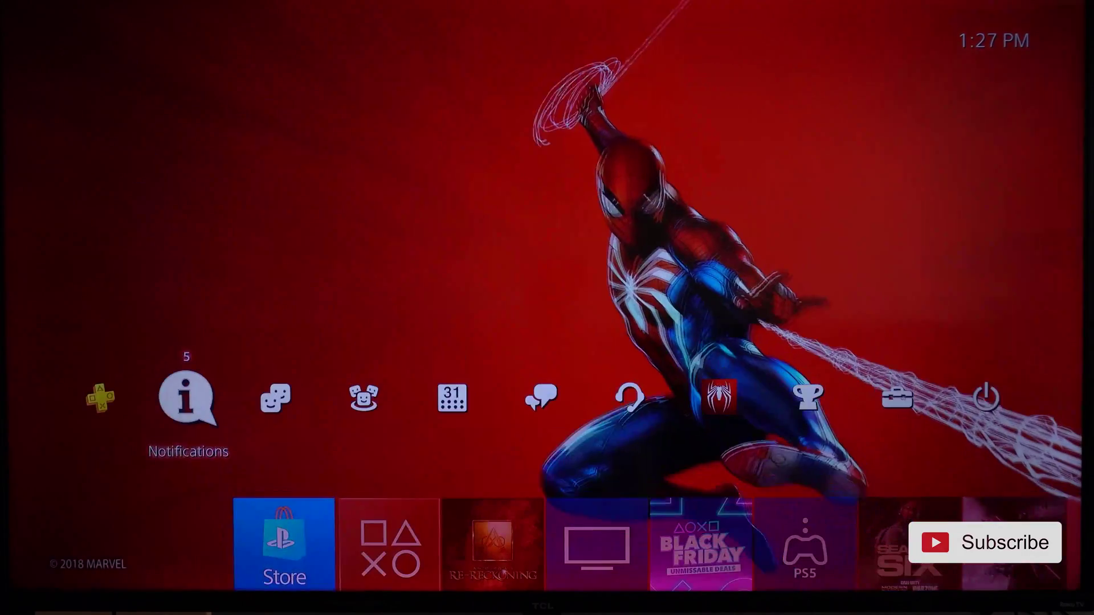
Step: Go to Settings > Devices > Audio Devices on the PlayStation 4
key("Right")
key("Right")
key("Right")
key("Right")
key("Right")
key("Right")
key("Right")
key("Right")
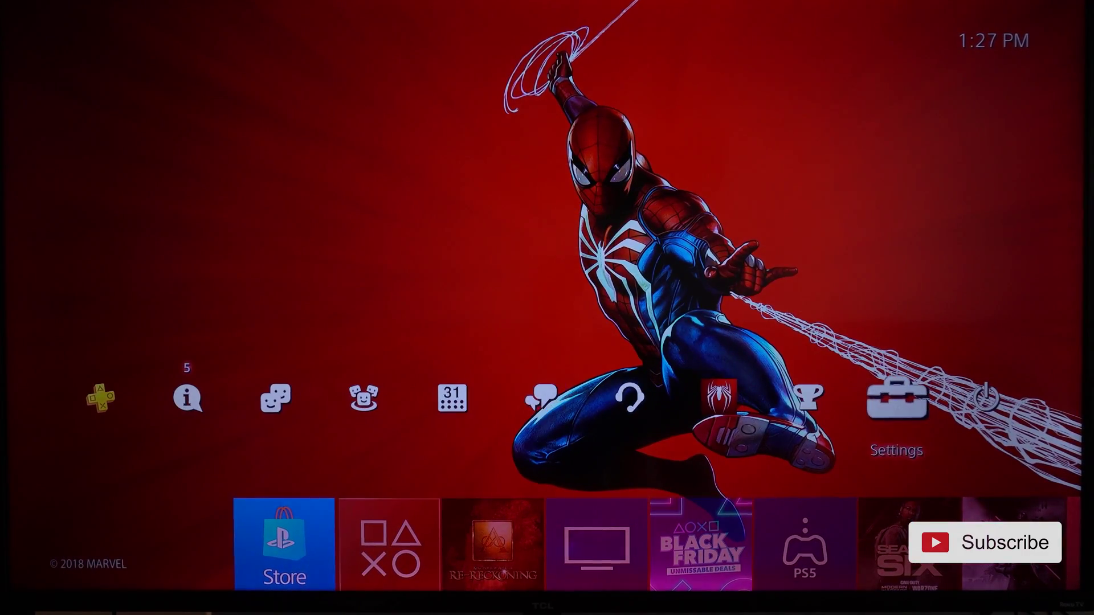
key("Return")
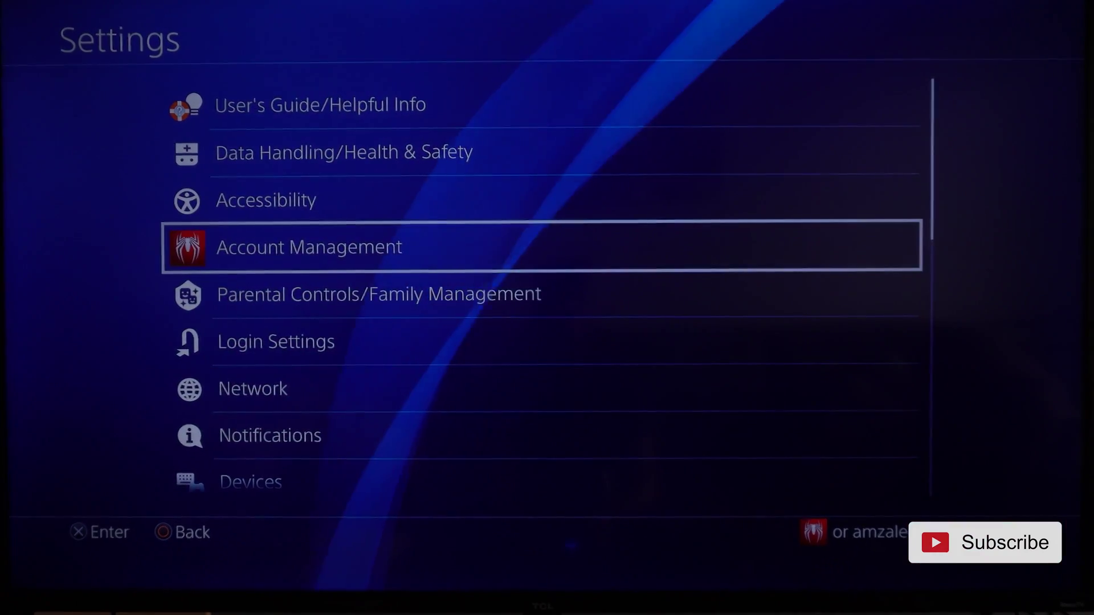
key("Down")
key("Down")
key("Down")
key("Down")
key("Down")
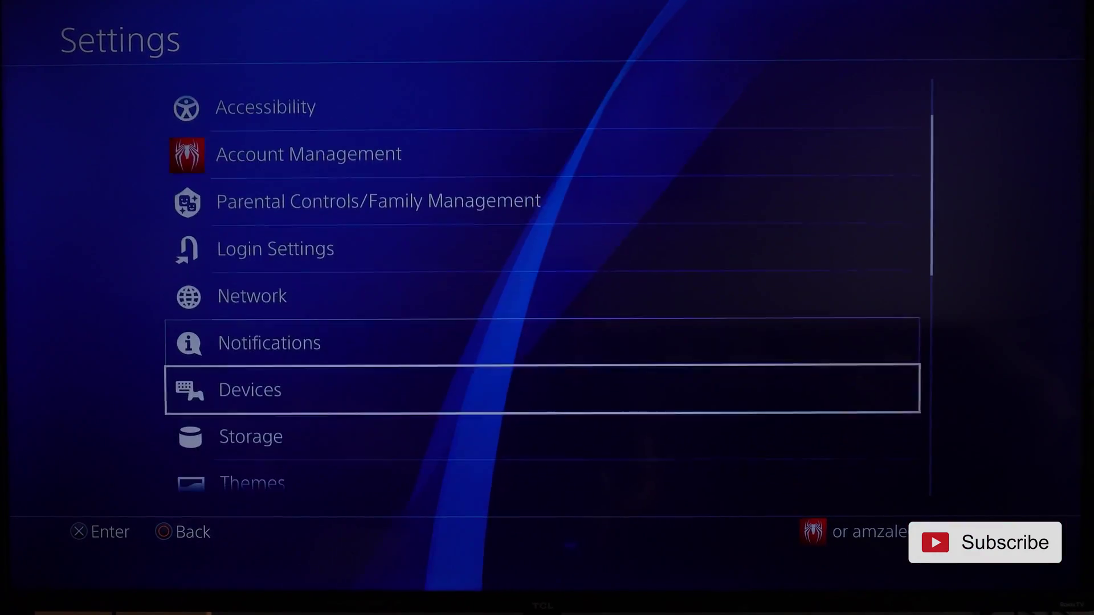
key("Return")
key("Down")
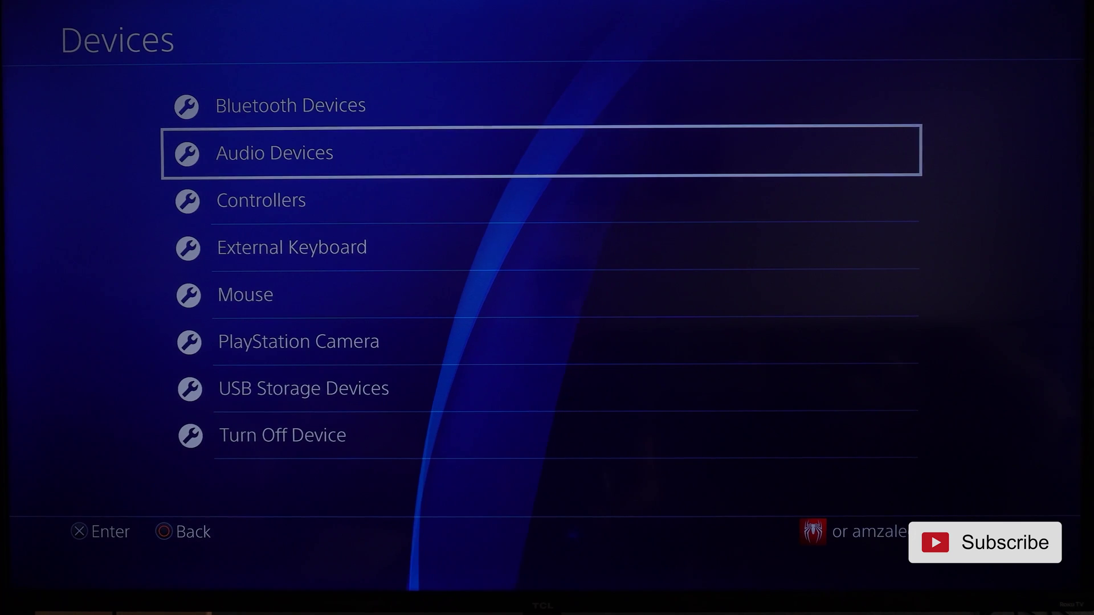
key("Return")
Step: Keep Output to Headphones on All Audio and set headphone volume to maximum
key("Up")
key("Up")
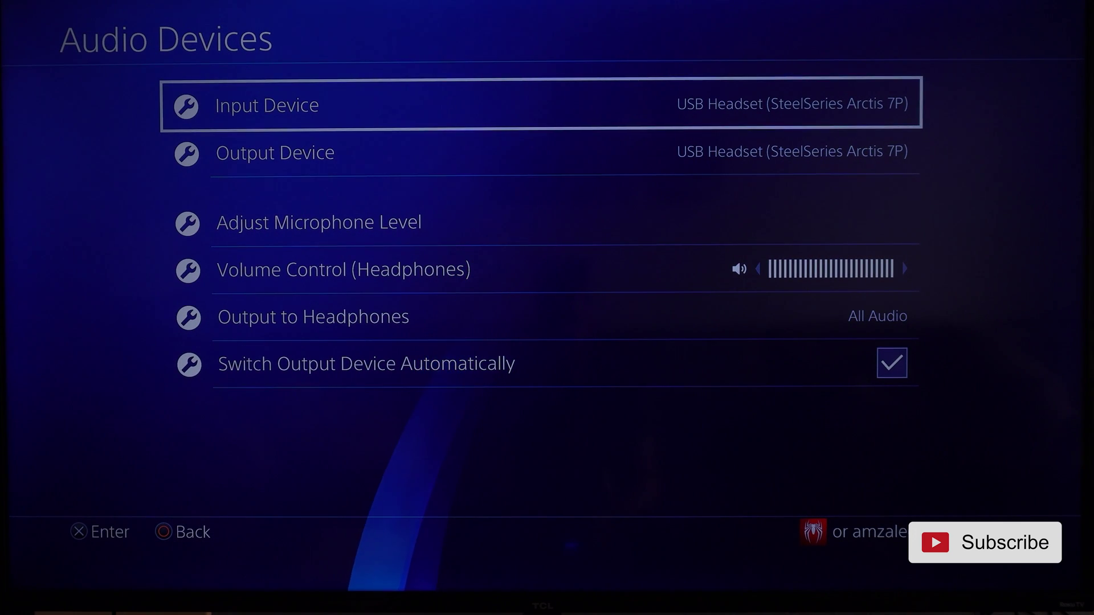
key("Down")
key("Down")
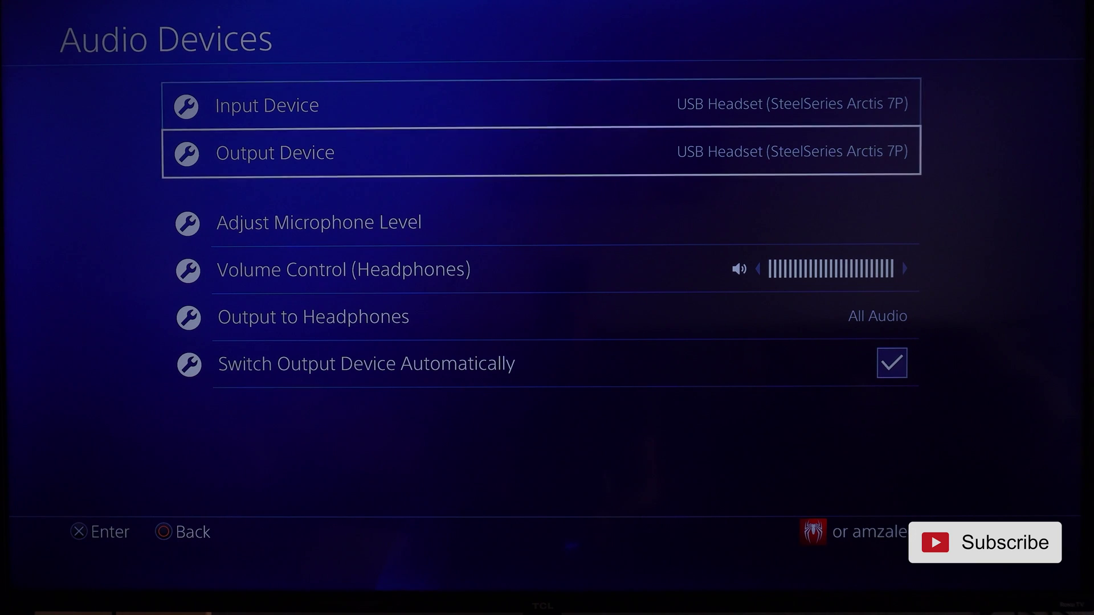
key("Down")
key("Down")
key("Return")
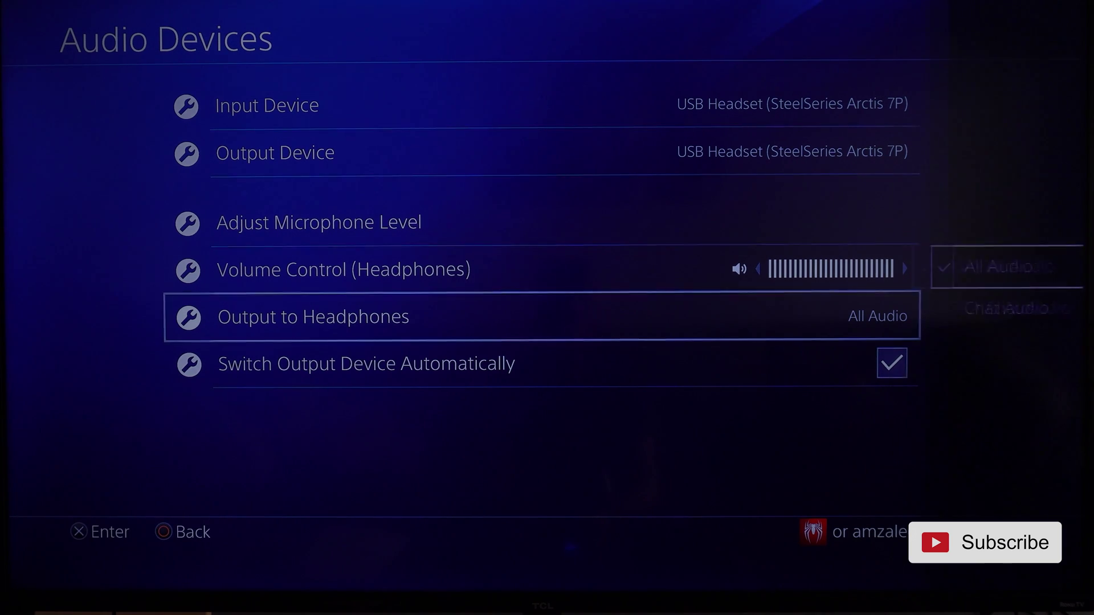
key("Return")
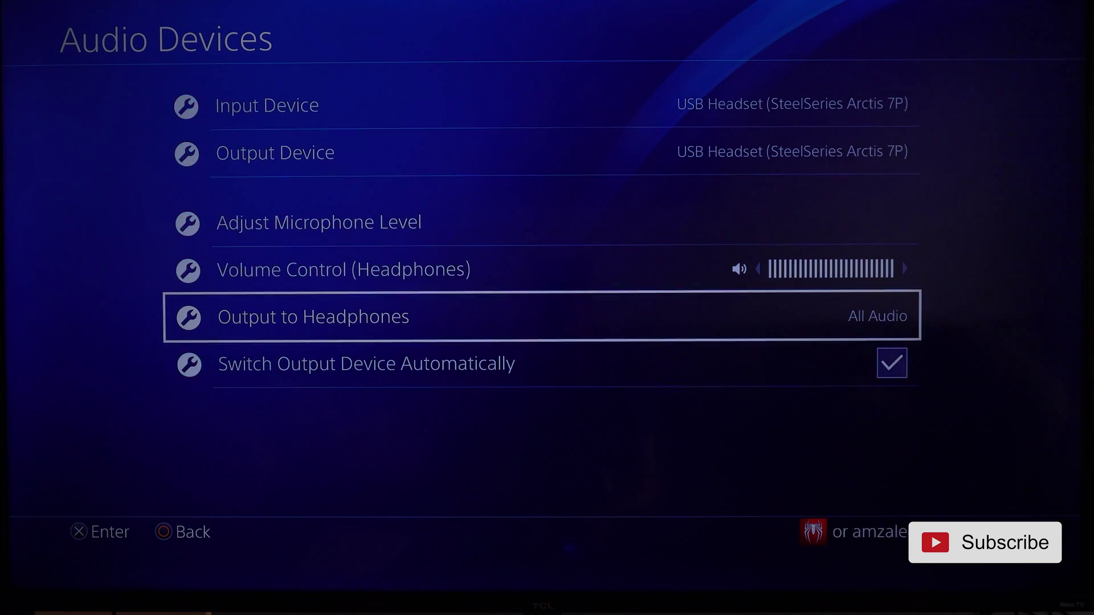
key("Up")
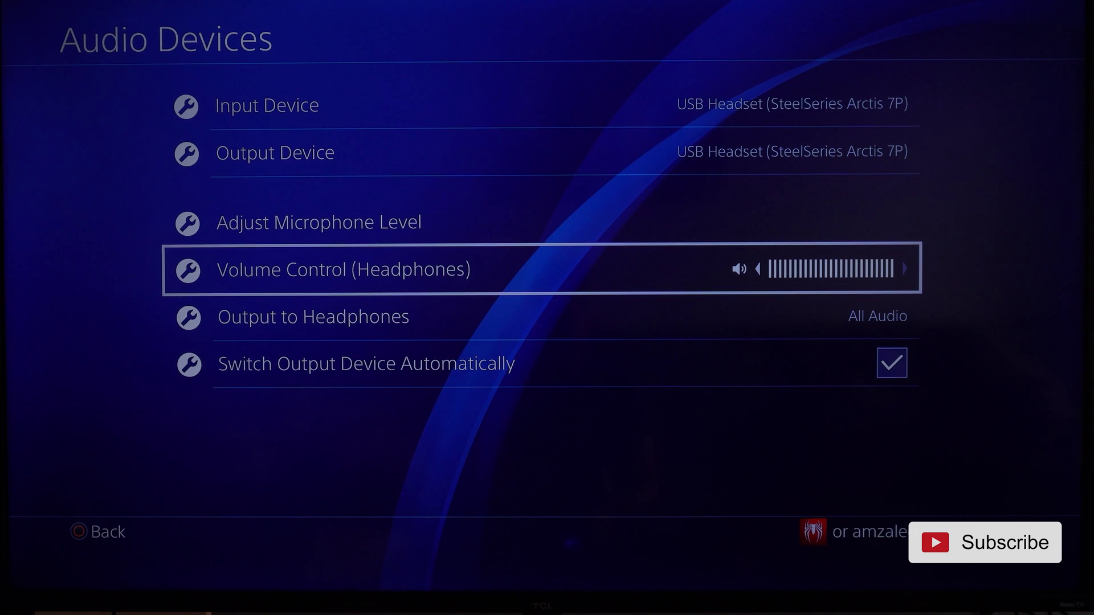
key("Left")
key("Left")
key("Left")
key("Left")
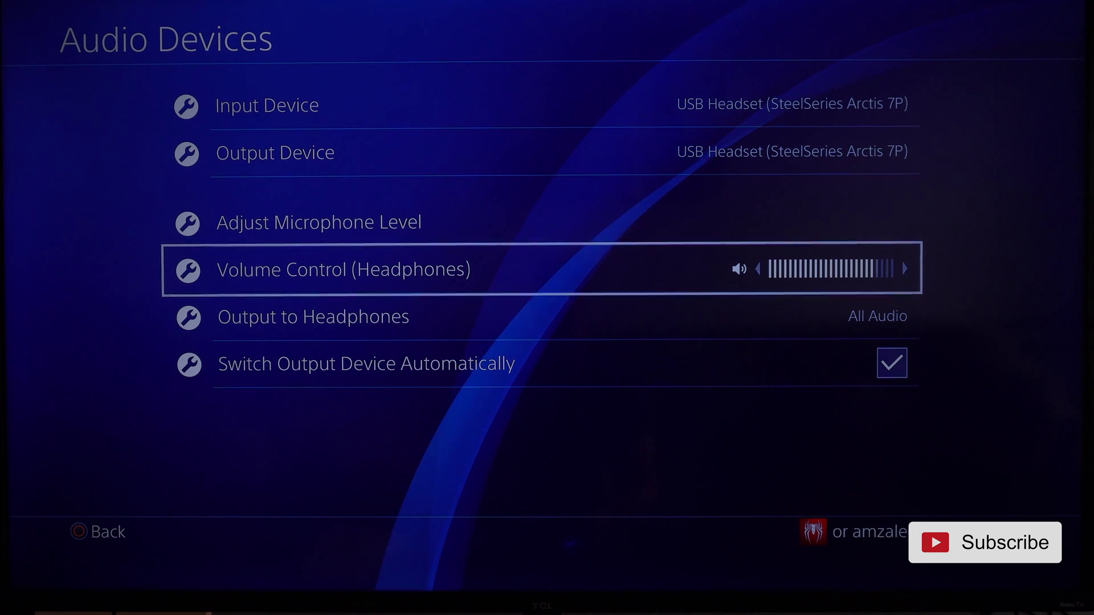
key("Right")
key("Right")
key("Right")
key("Right")
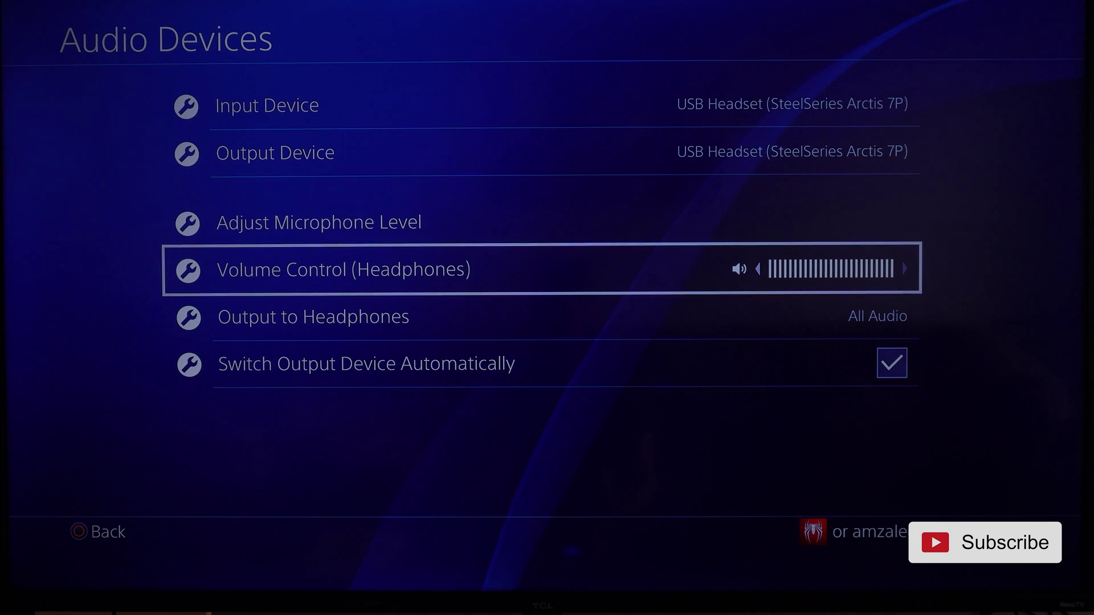
Step: Raise the microphone level one step, then return to Audio Devices
key("Up")
key("Return")
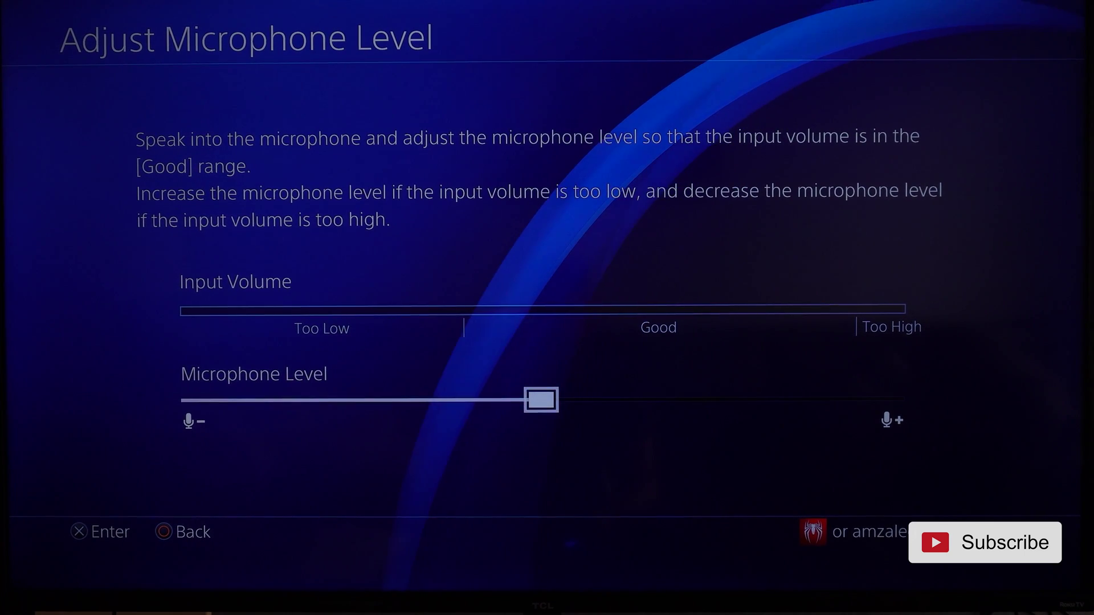
key("Right")
key("Right")
key("Left")
key("Left")
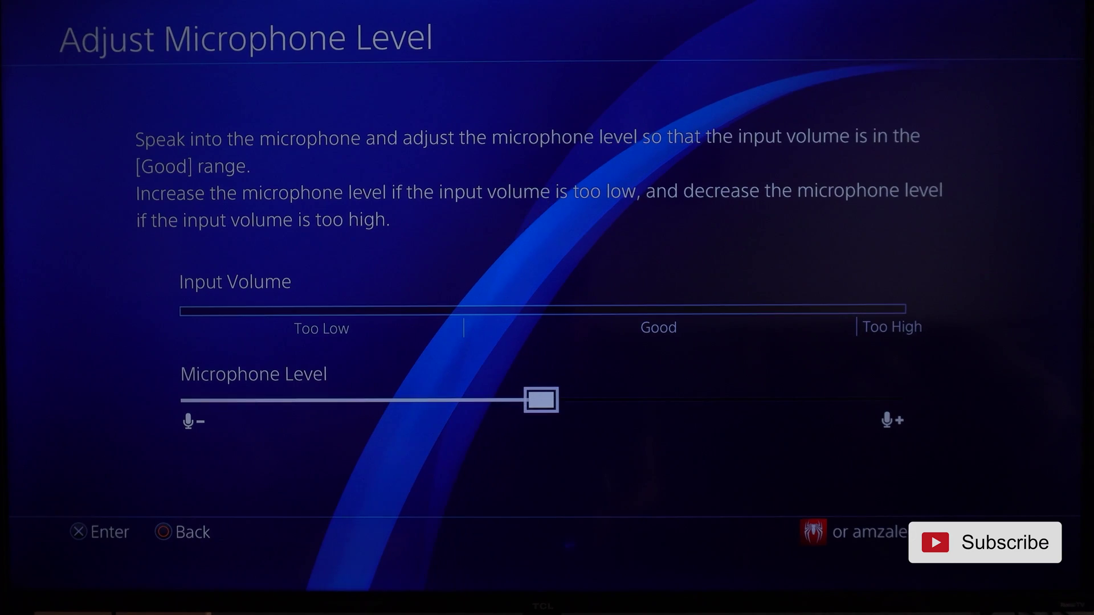
key("Right")
key("Escape")
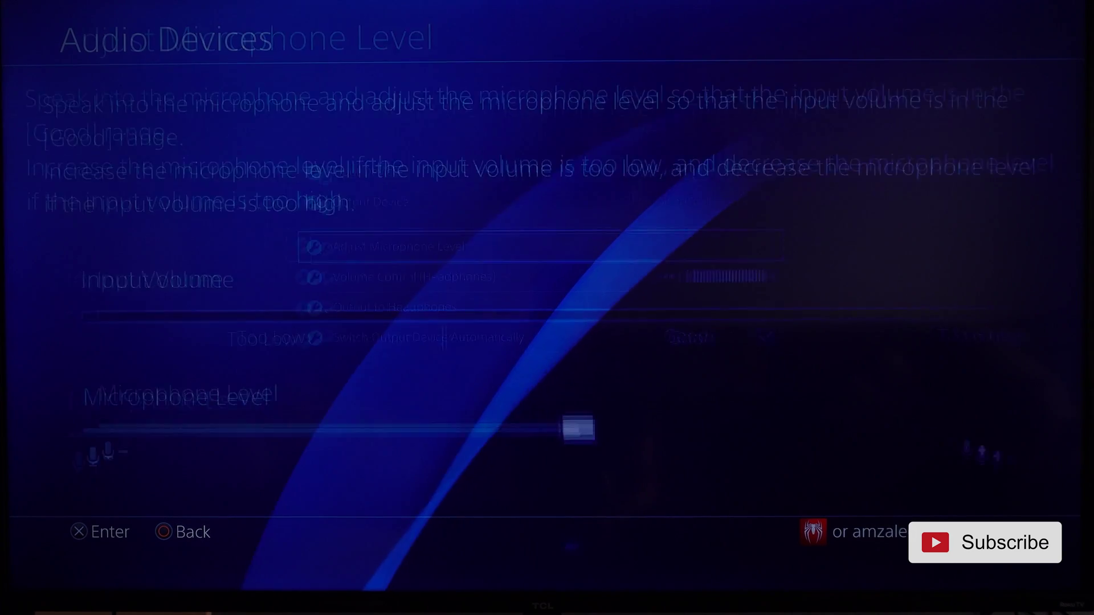